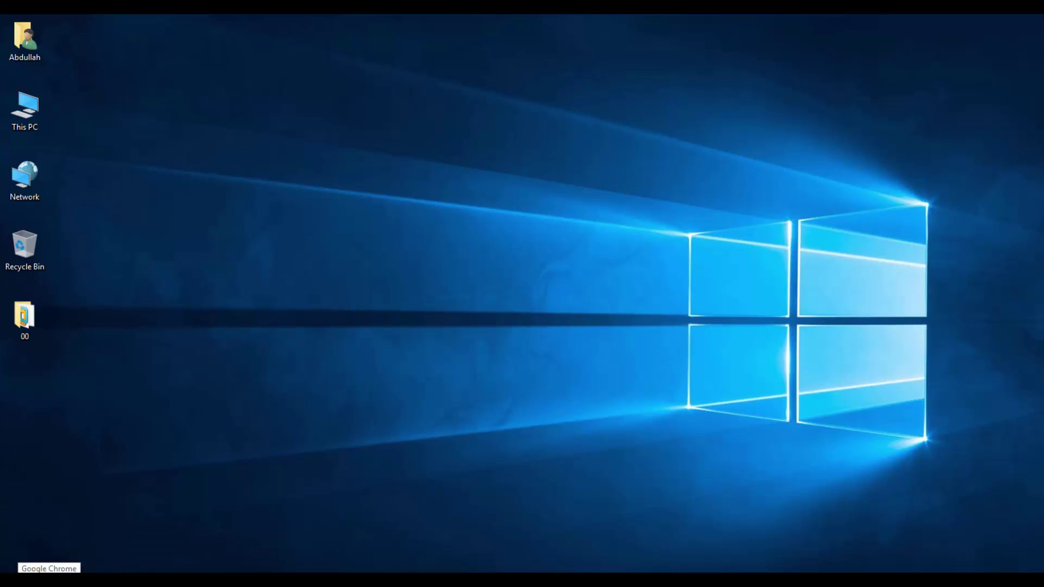
Step: Open a new incognito Chrome window and search Google for 'grabify'
right_click(49, 580)
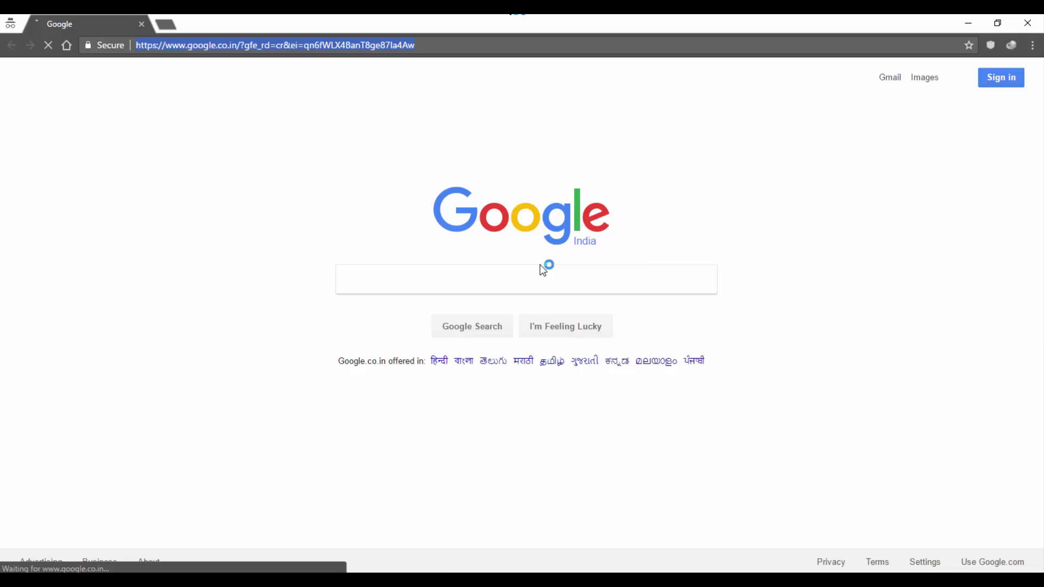
type("gra")
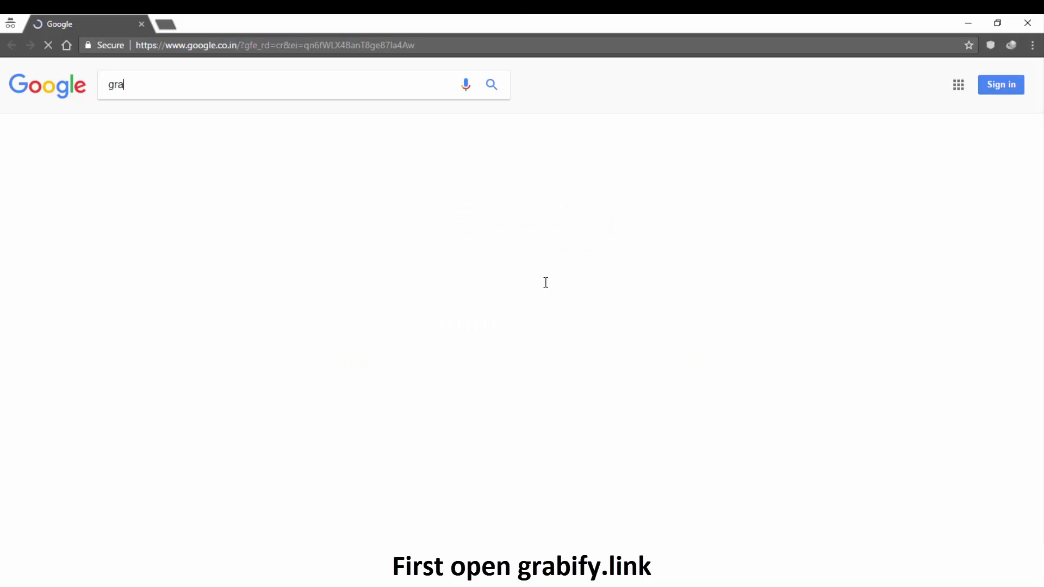
type("bify")
key("Return")
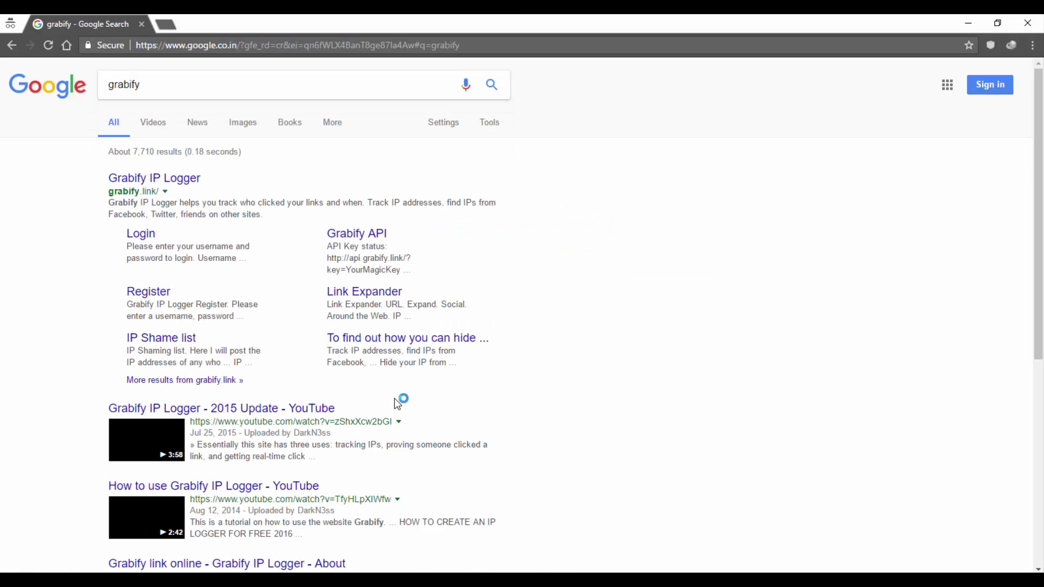
Step: Open the Grabify IP Logger site, and load facebook.com in a second tab
left_click(175, 184)
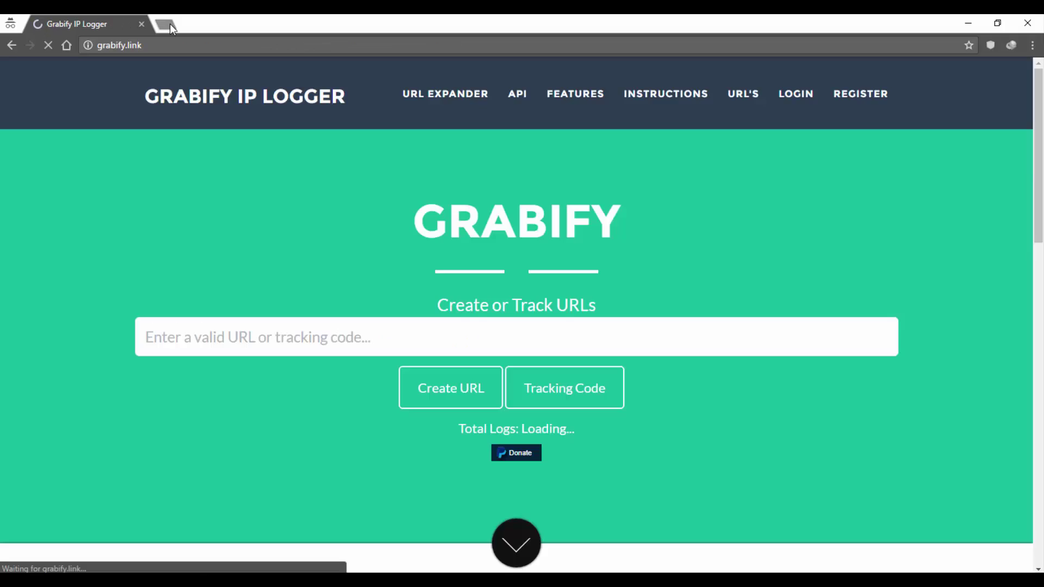
left_click(169, 24)
key("Return")
type("facebook.com")
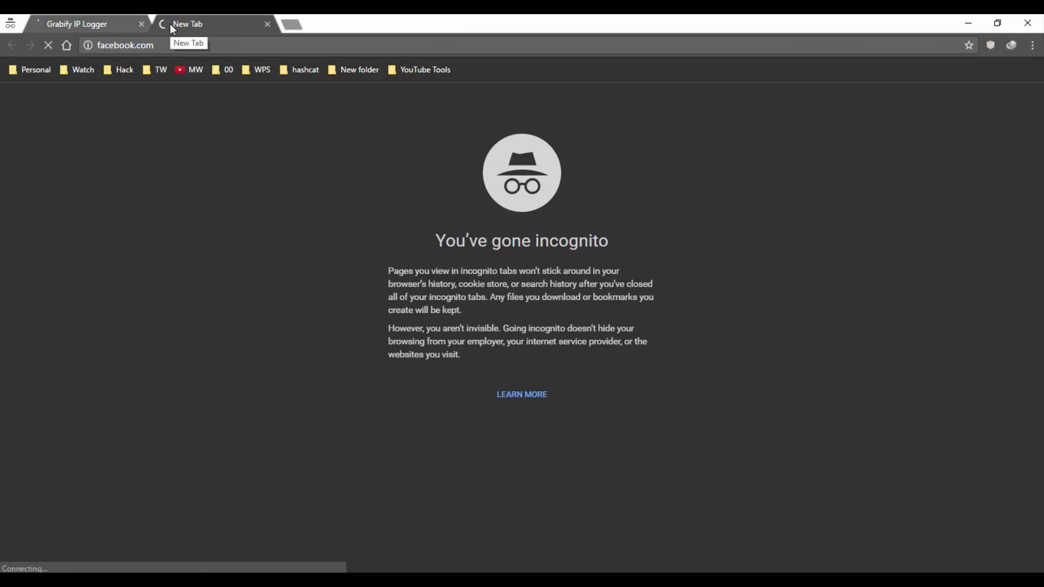
left_click(110, 24)
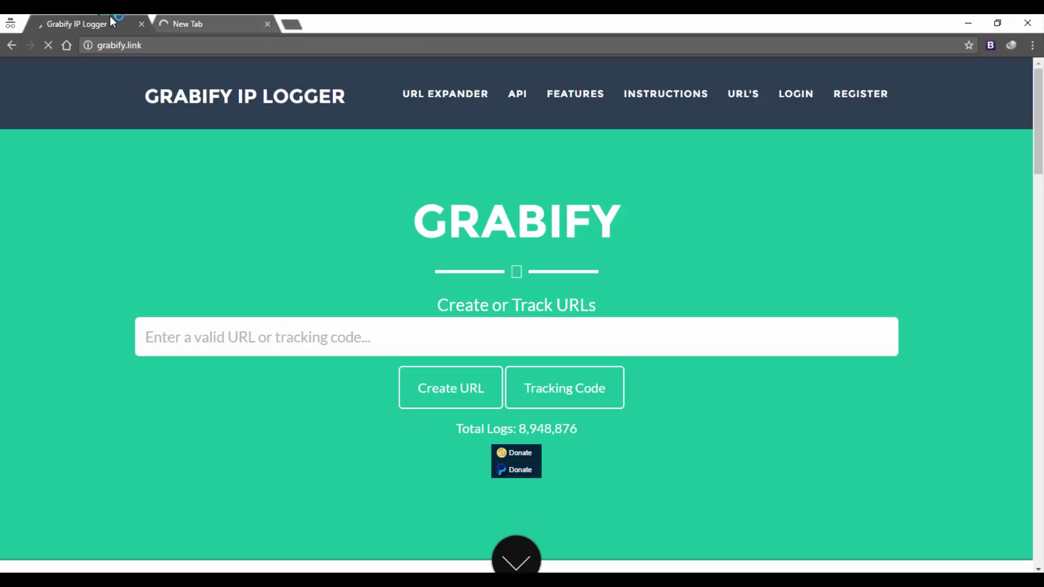
left_click(238, 16)
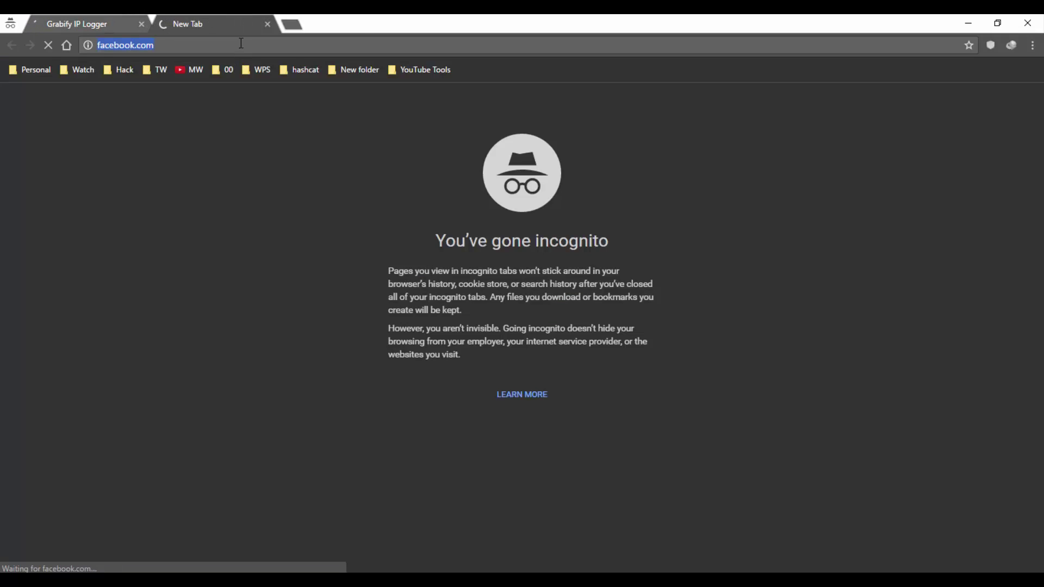
left_click(106, 24)
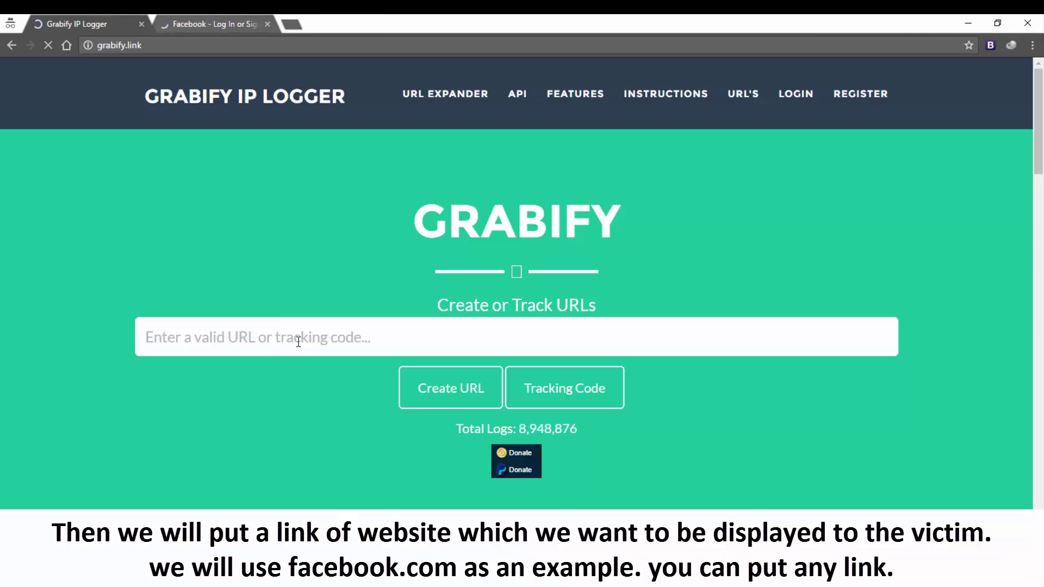
left_click(199, 16)
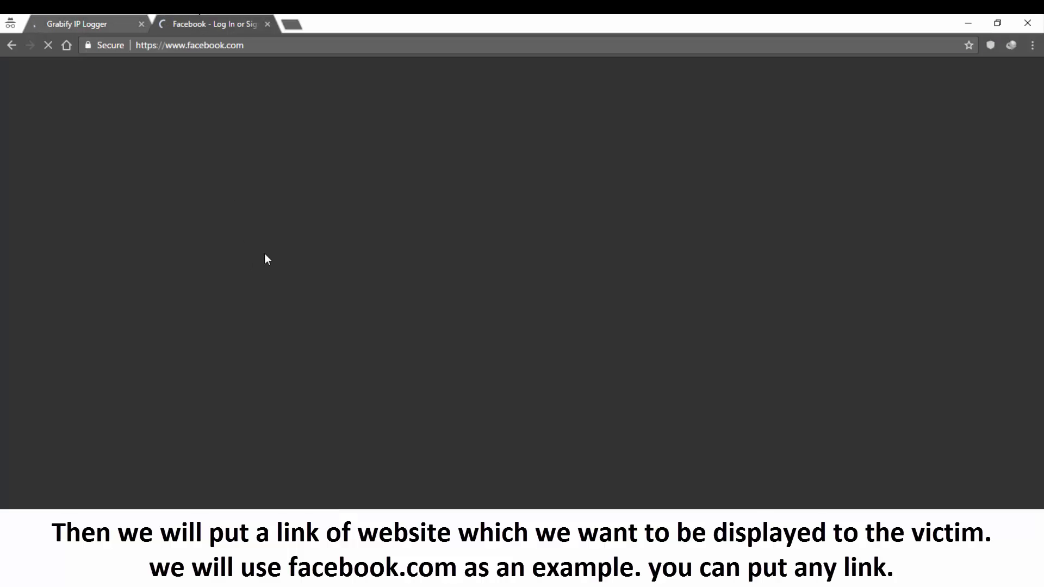
left_click(90, 16)
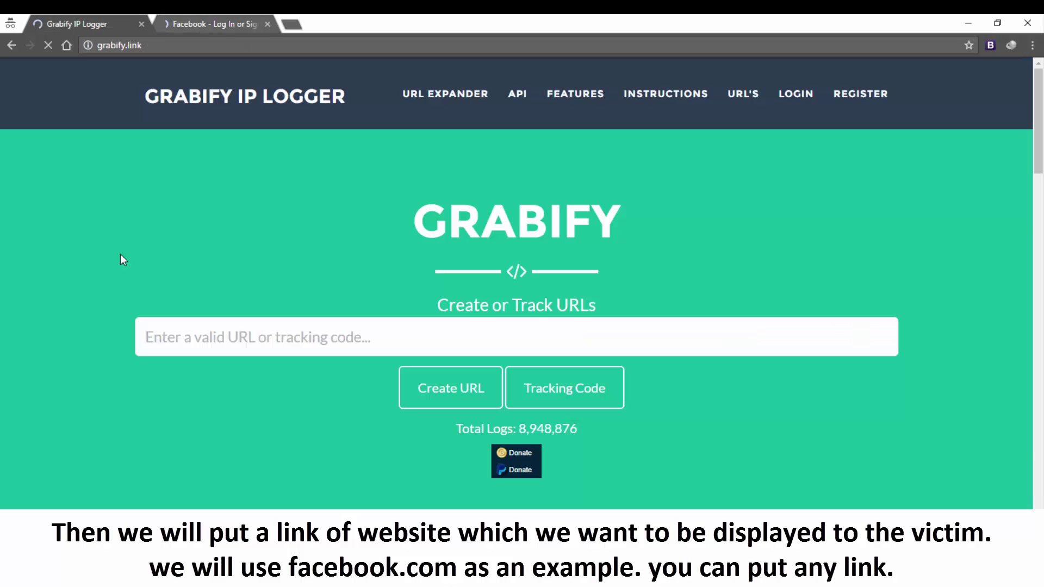
left_click(211, 17)
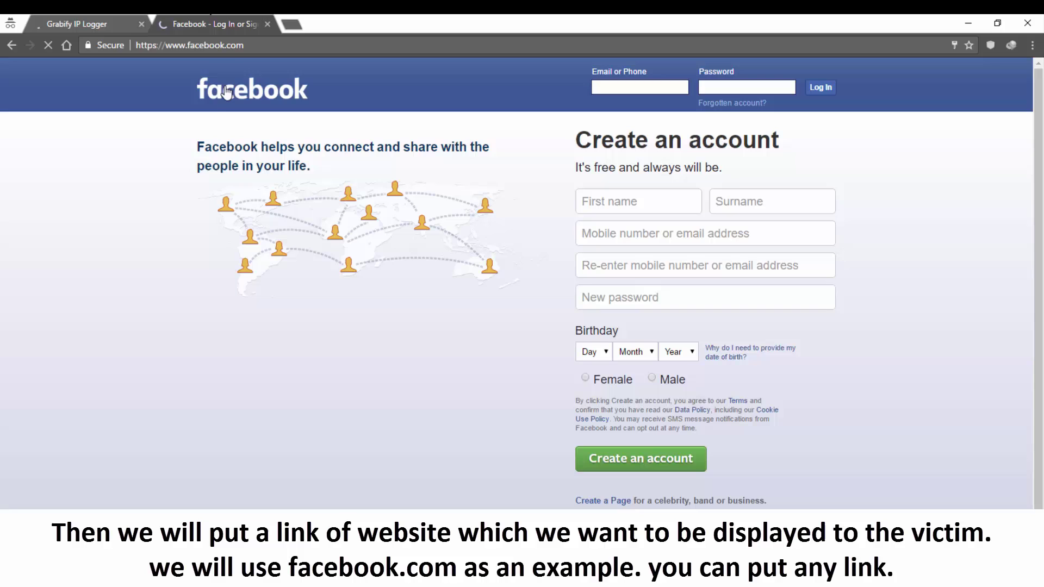
Step: Copy the Facebook address and paste it into Grabify's link-to-track field
left_click(230, 45)
right_click(231, 46)
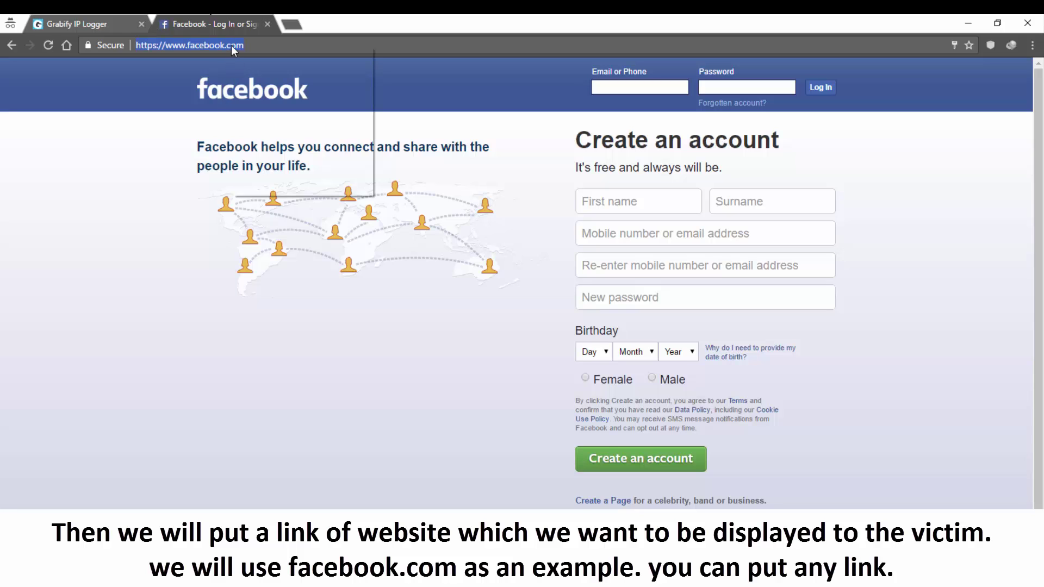
left_click(271, 87)
left_click(107, 14)
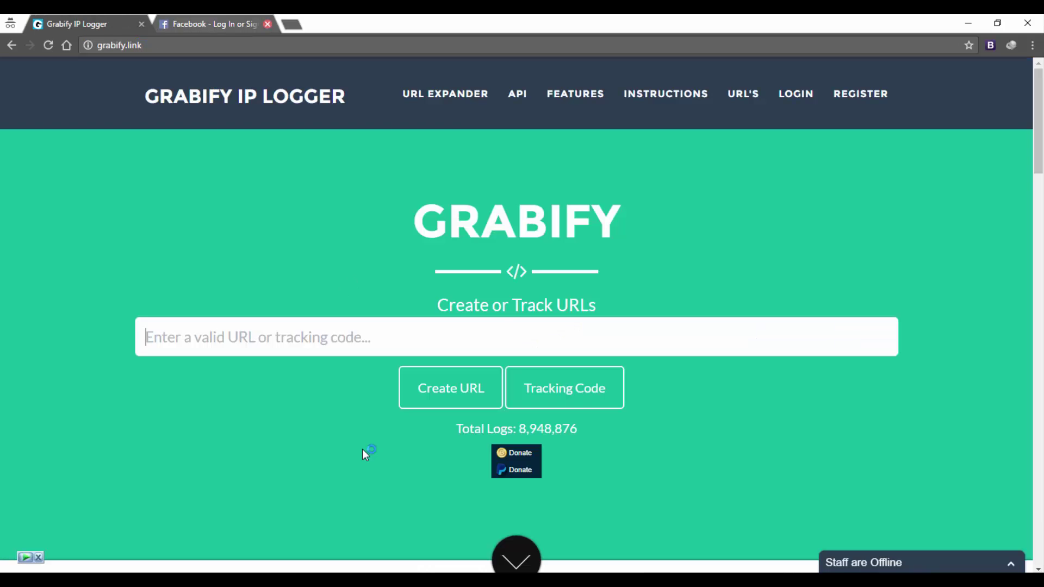
right_click(366, 342)
left_click(401, 425)
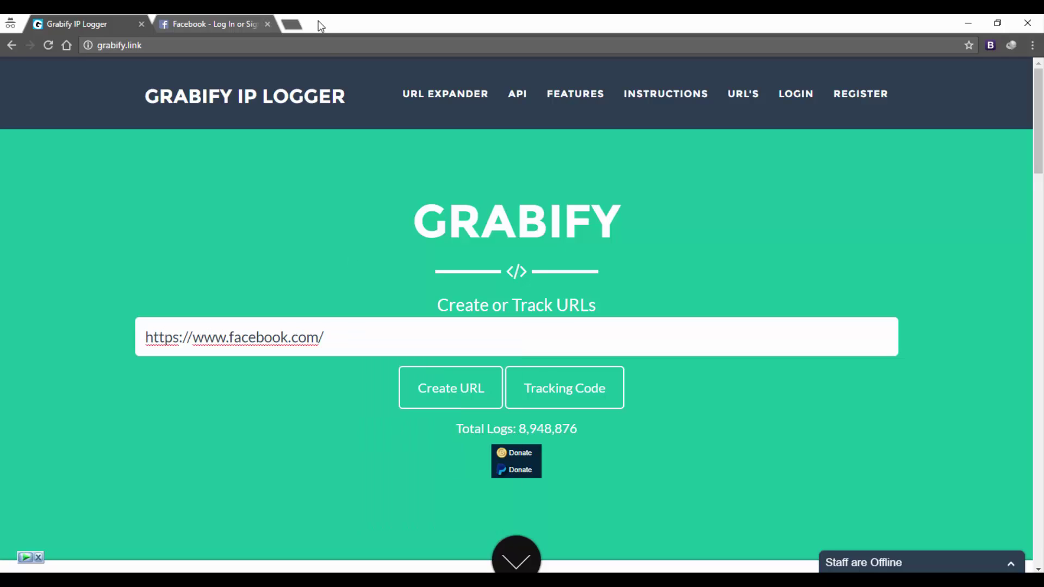
Step: Close the Facebook tab and create the tracking link, producing tracking code TXE2Q6
left_click(268, 24)
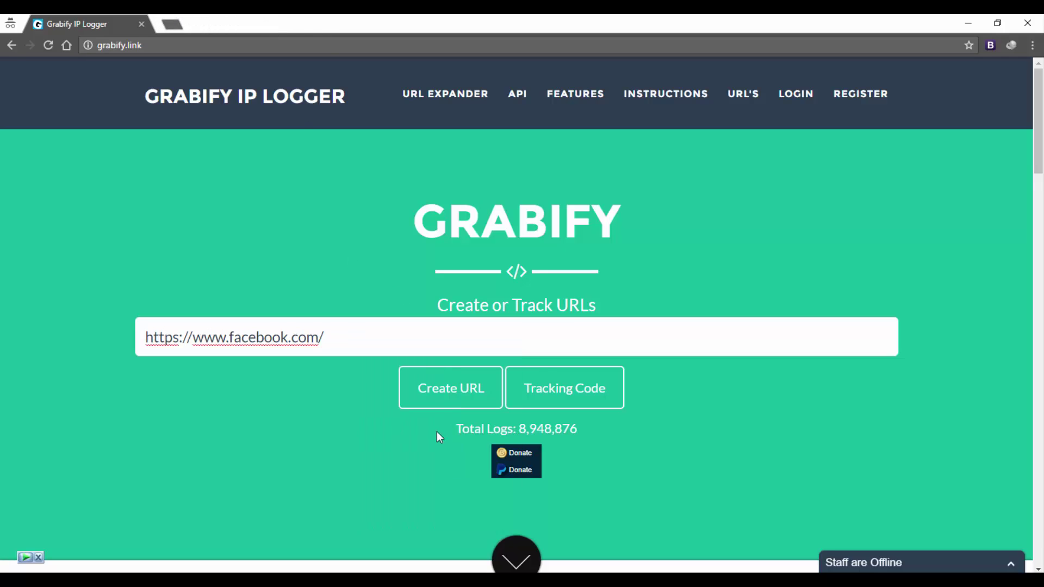
left_click(451, 405)
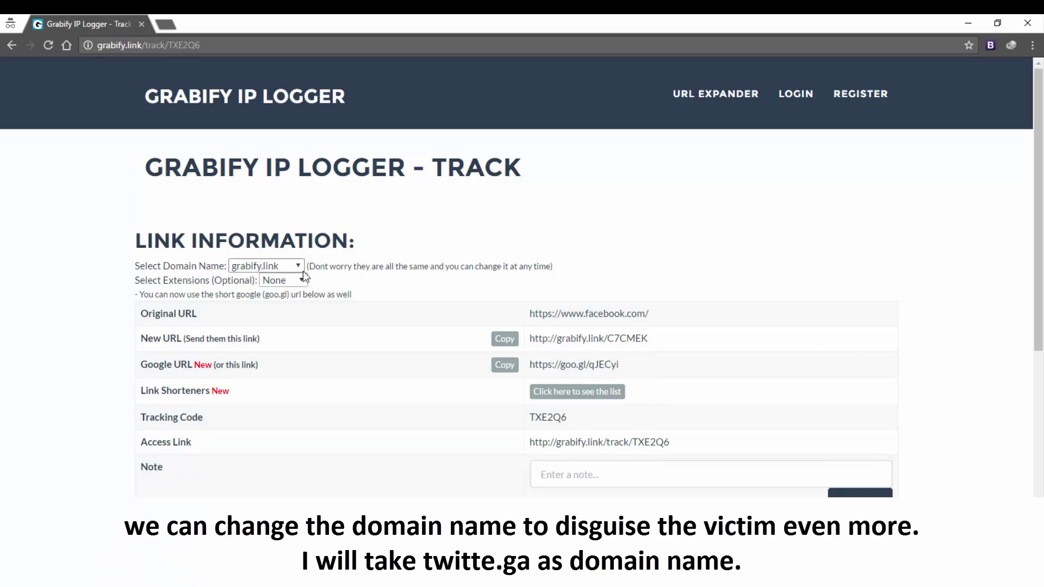
Step: Switch the link domain to twitte.ga and load the copied address in a new tab
left_click(297, 267)
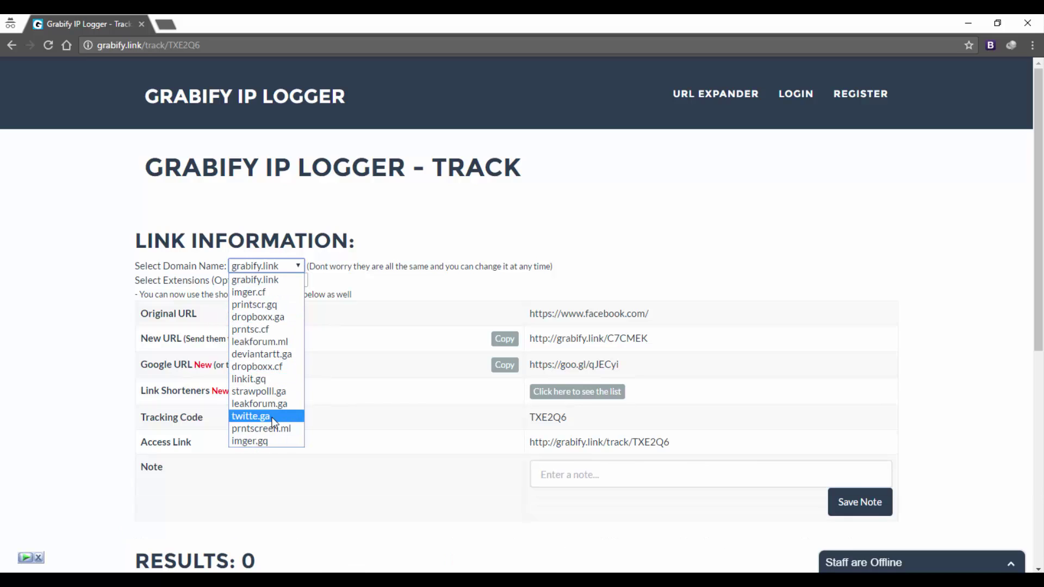
left_click(274, 417)
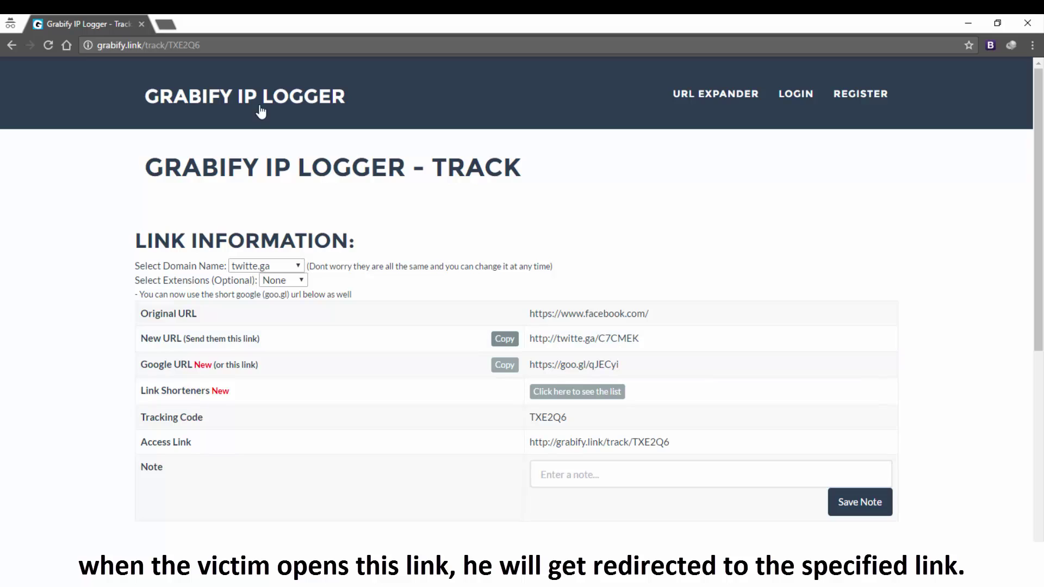
left_click(165, 24)
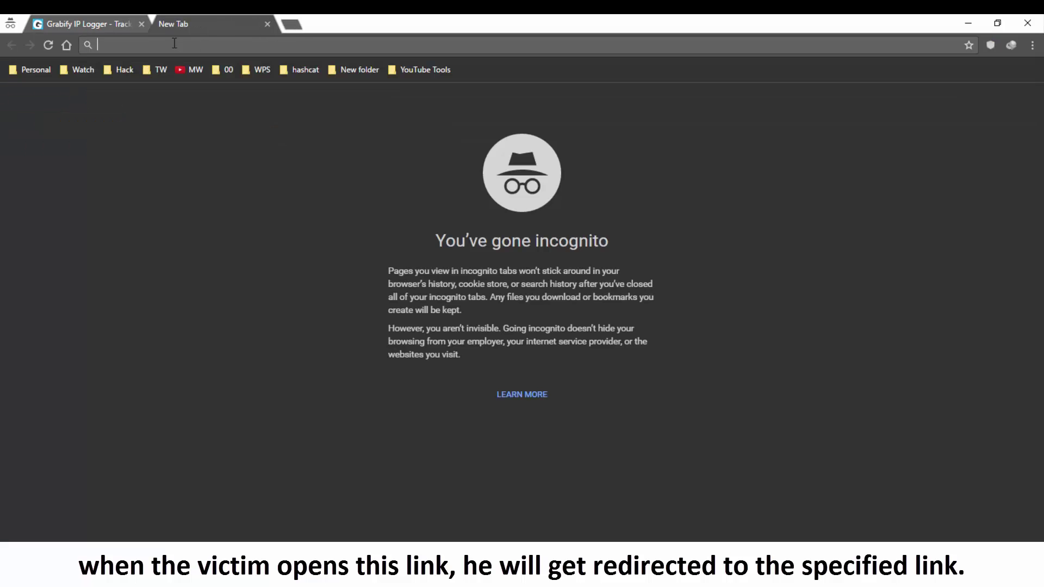
right_click(174, 42)
left_click(216, 121)
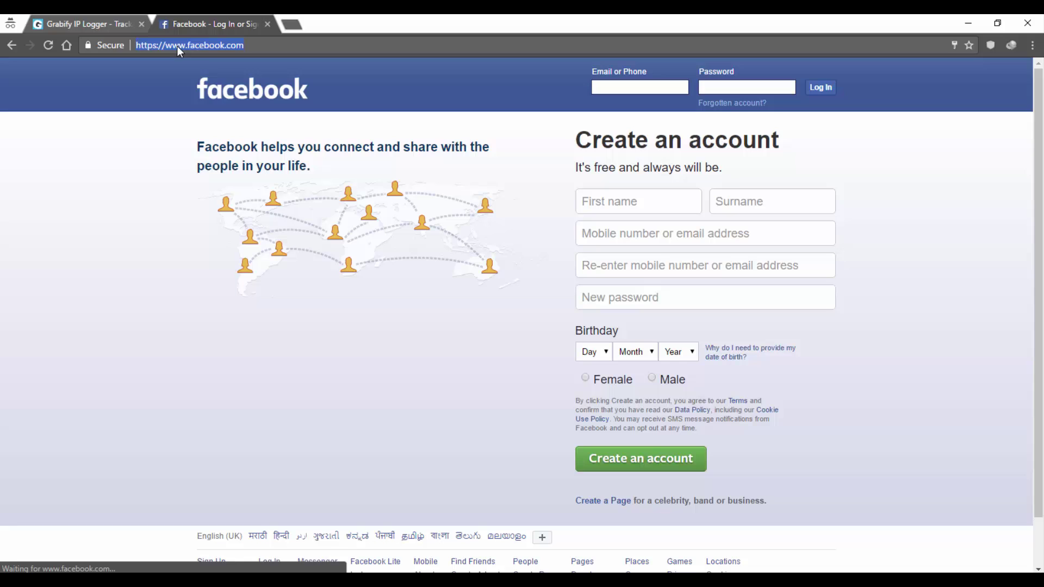
Step: Copy the Access Link grabify.link/track/TXE2Q6 and load it in place of Facebook in the second tab
left_click(93, 18)
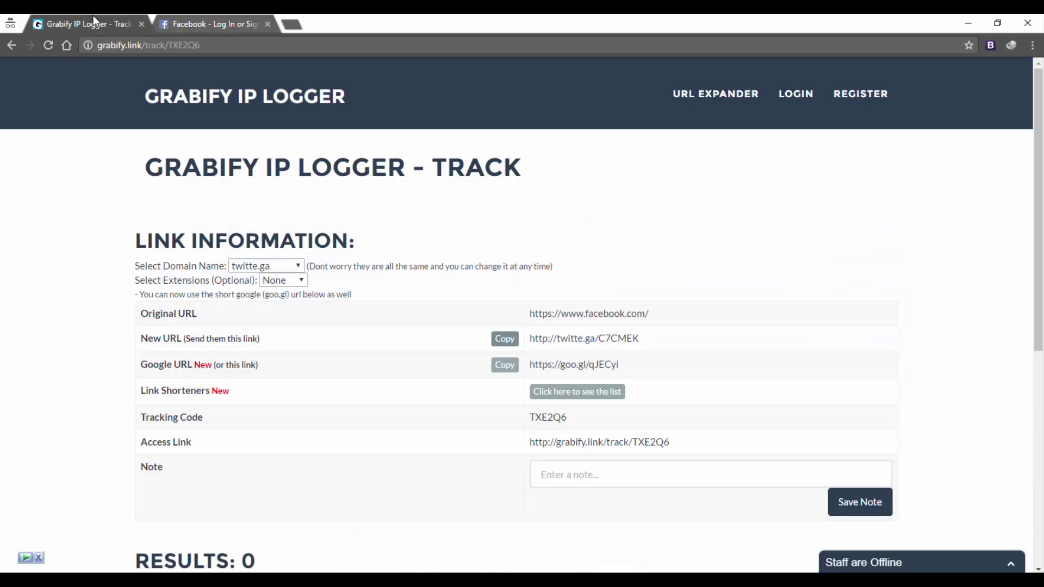
triple_click(576, 442)
right_click(576, 443)
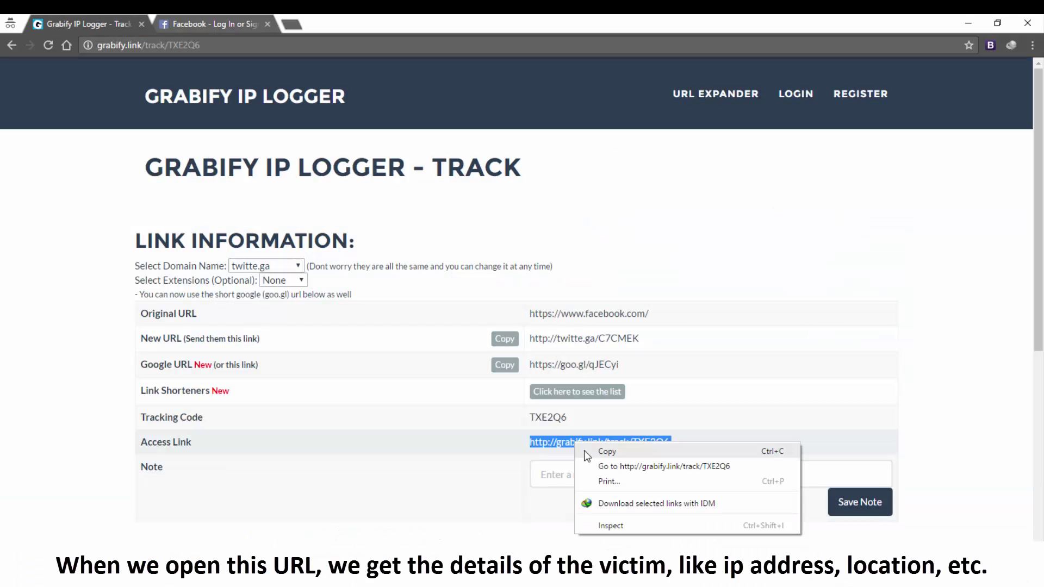
left_click(607, 451)
left_click(216, 24)
left_click(222, 45)
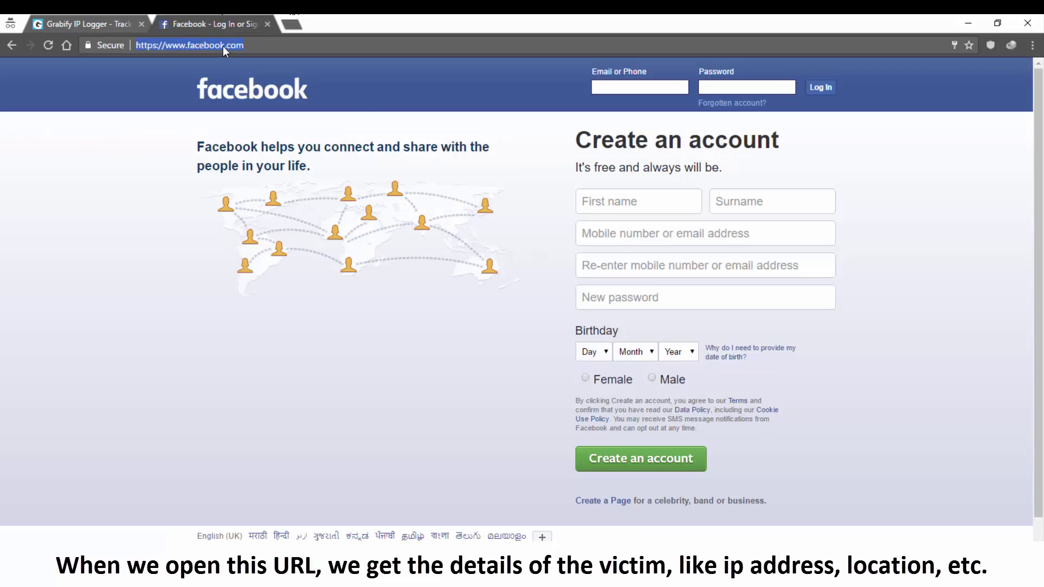
right_click(223, 45)
left_click(279, 122)
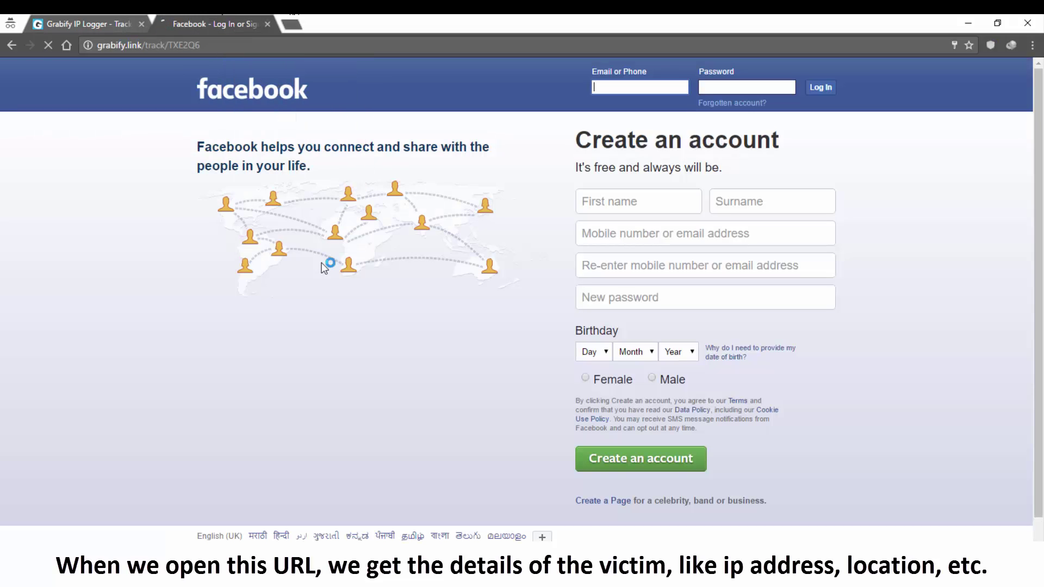